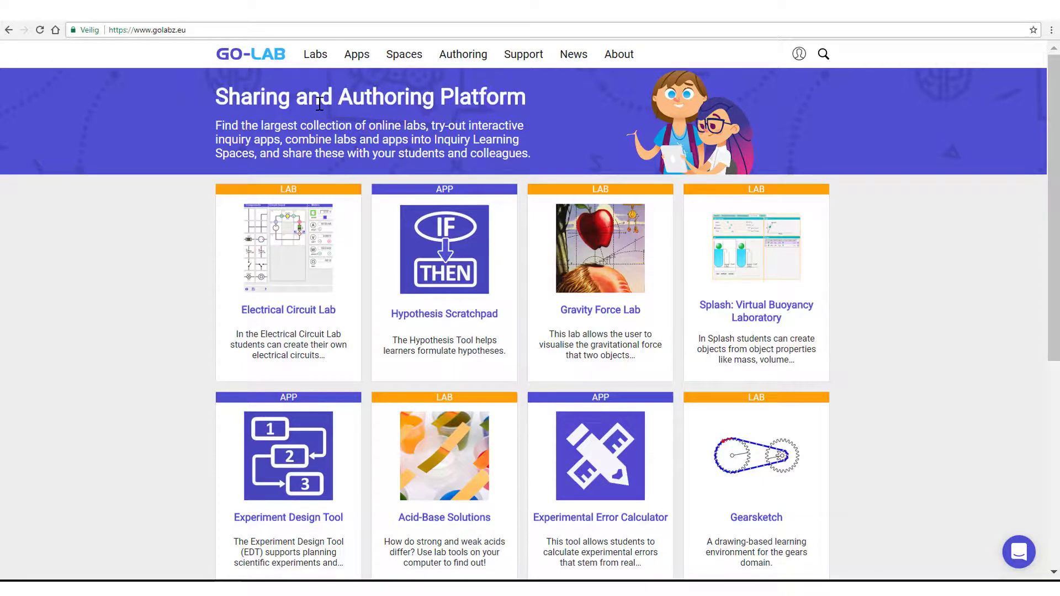
Show the Spaces listing filtered to the Physics subject domain and English language.
left_click(401, 60)
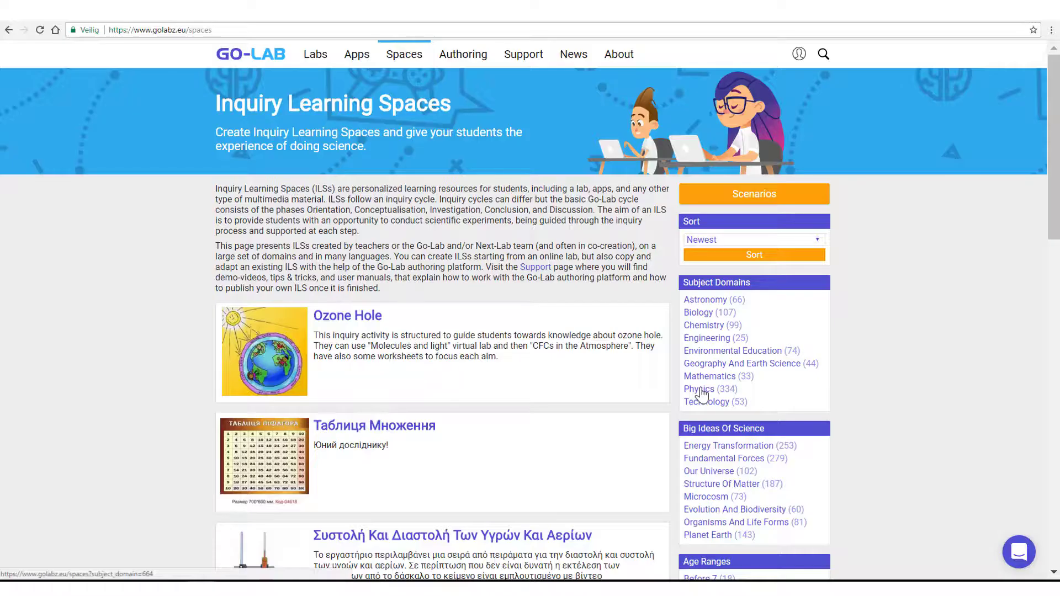
left_click(698, 389)
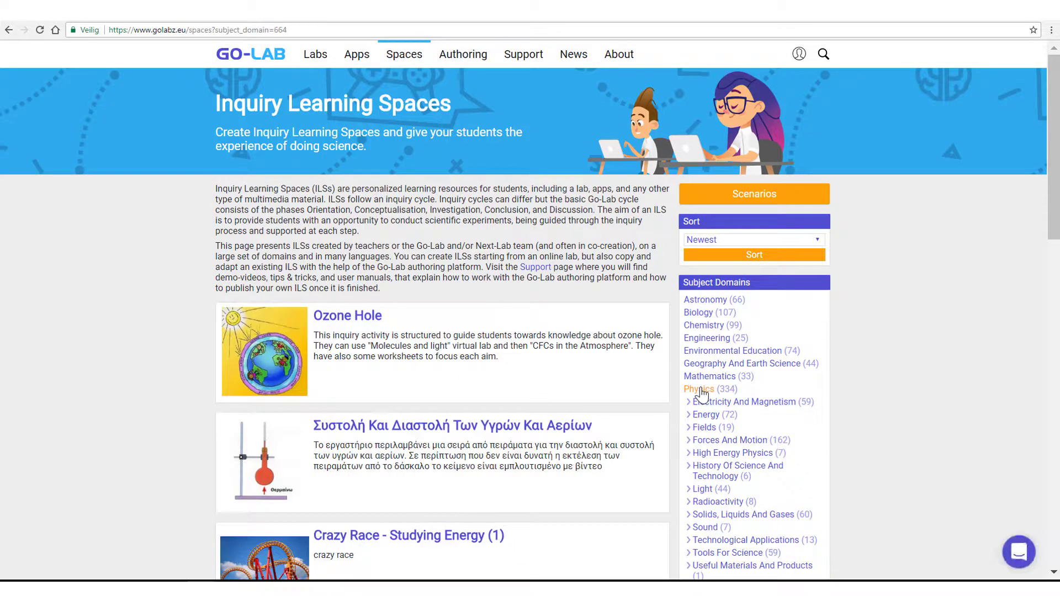
scroll(700, 392, "down", 1)
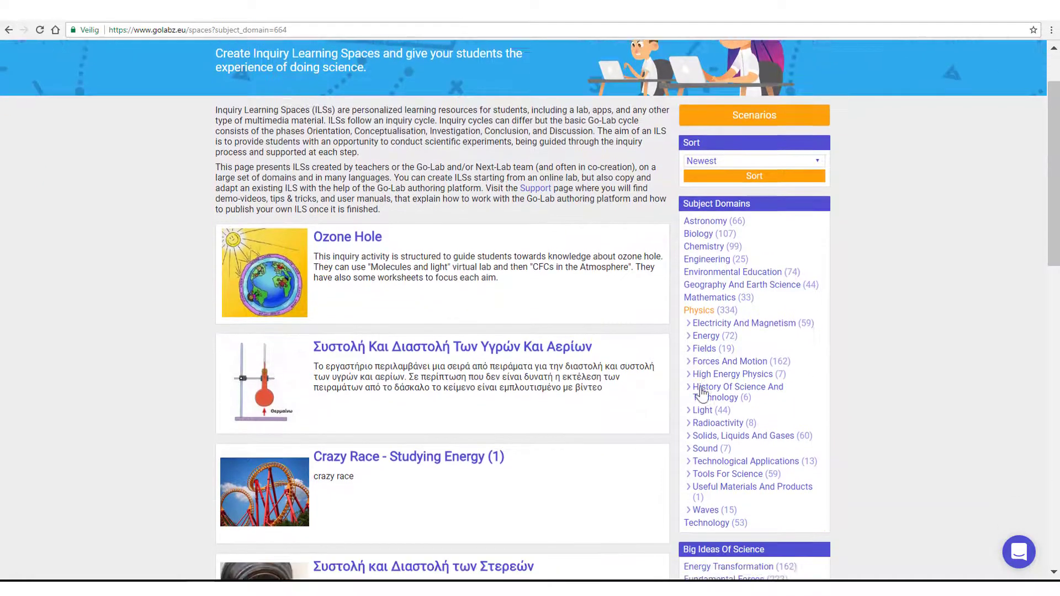
scroll(699, 393, "down", 2)
scroll(700, 392, "down", 1)
scroll(702, 393, "down", 1)
scroll(703, 393, "down", 1)
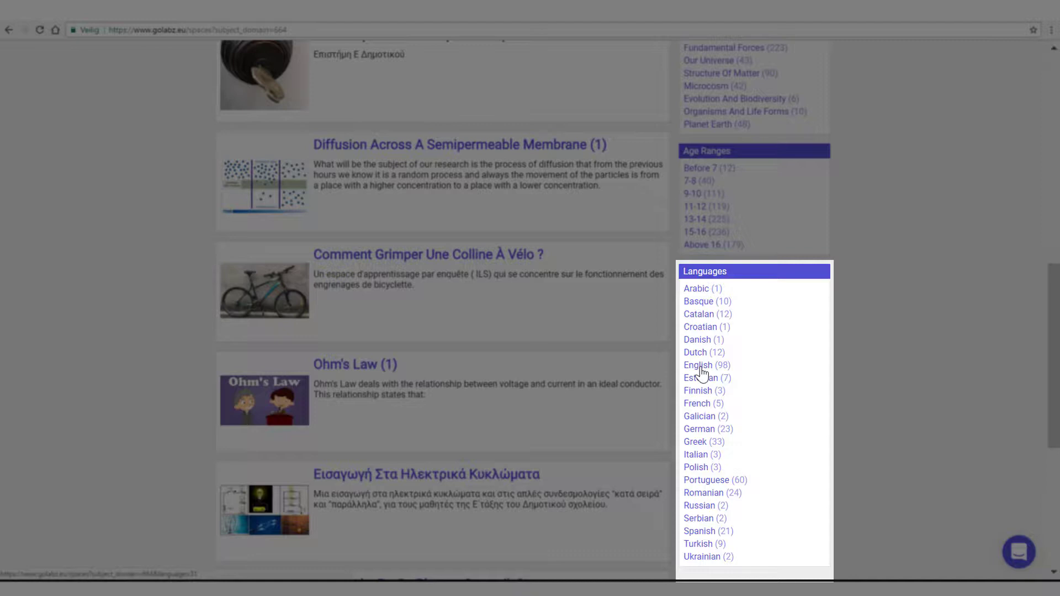
left_click(699, 365)
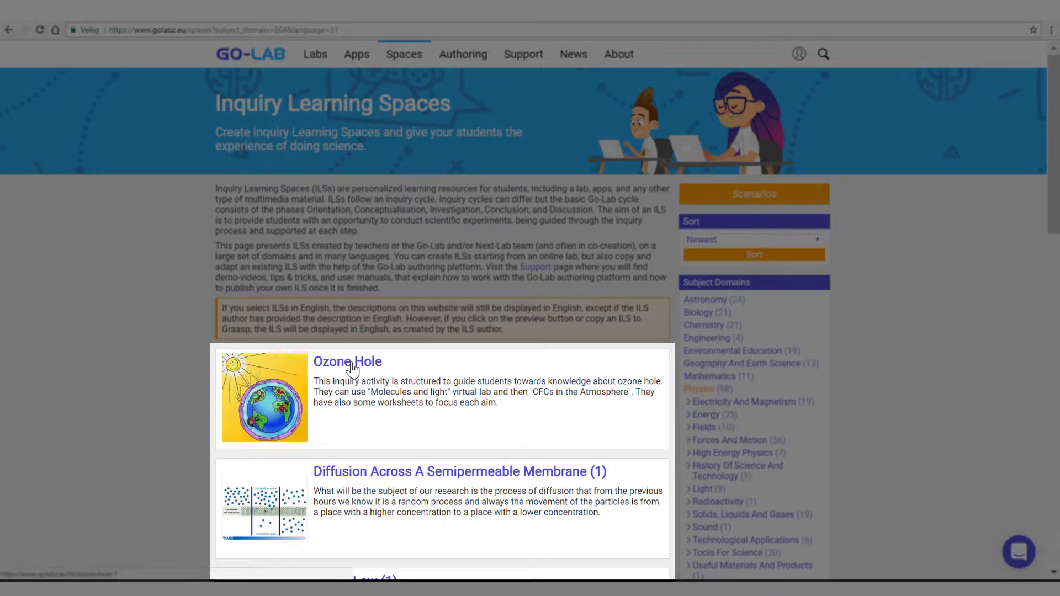
Open the Ozone Hole space's detail page.
left_click(352, 369)
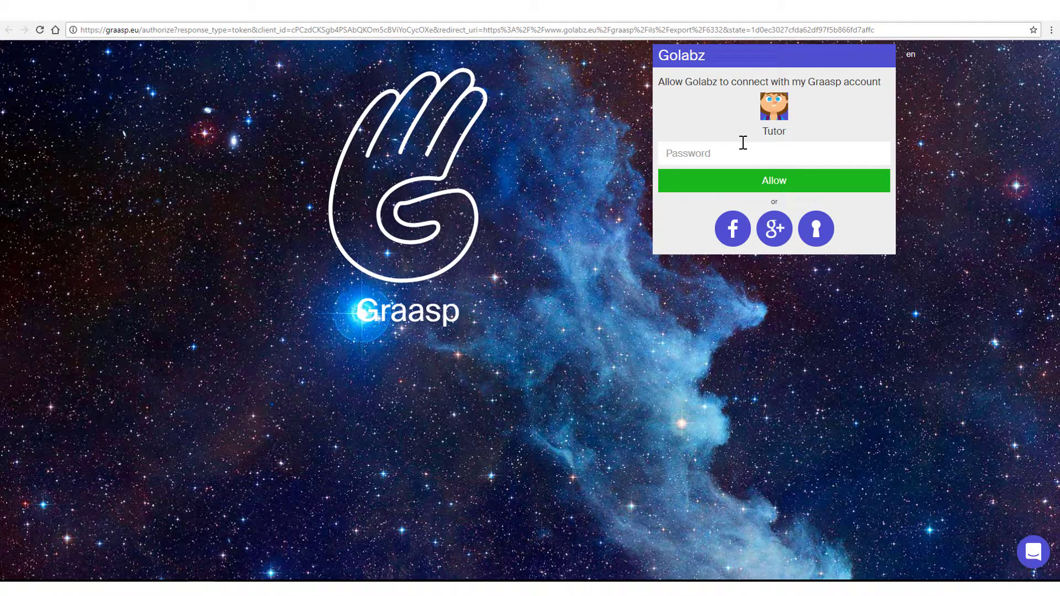
Enter the account password and allow Golabz to connect to Graasp.
left_click(740, 145)
type("••••••")
left_click(784, 184)
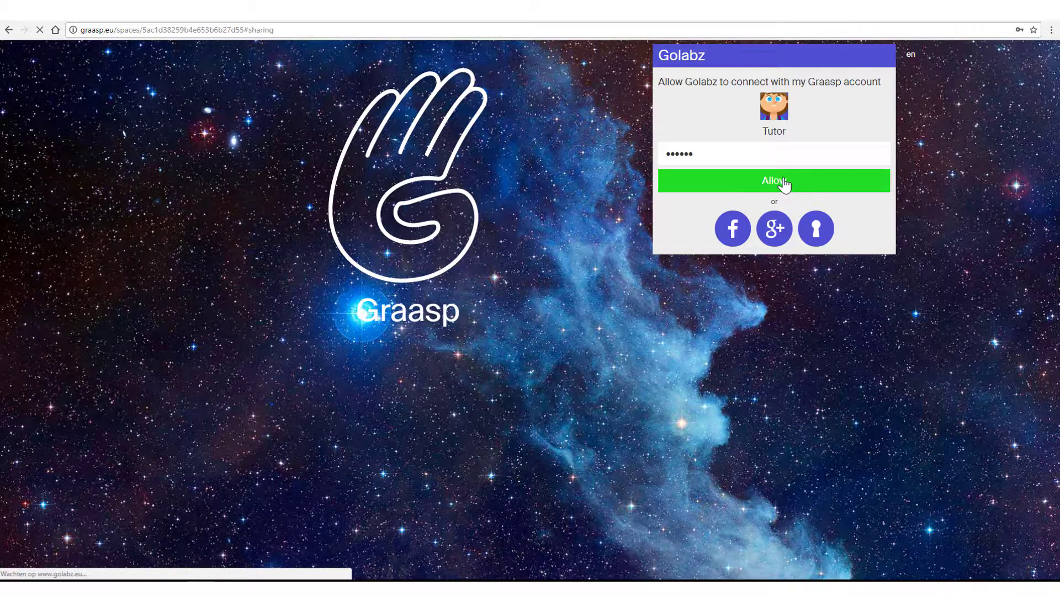